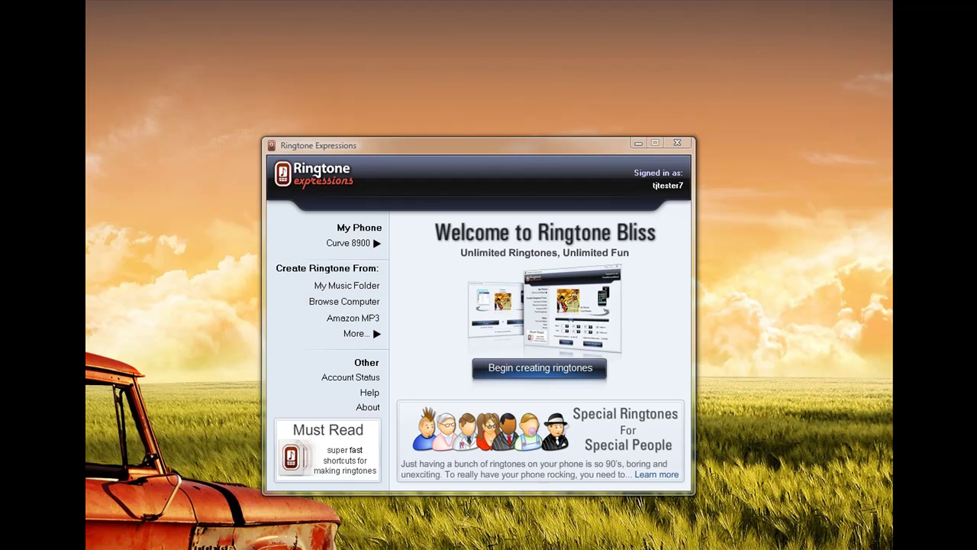
- Replace the Curve 8900 with the Palm Pre as the target phone
drag(454, 150, 469, 154)
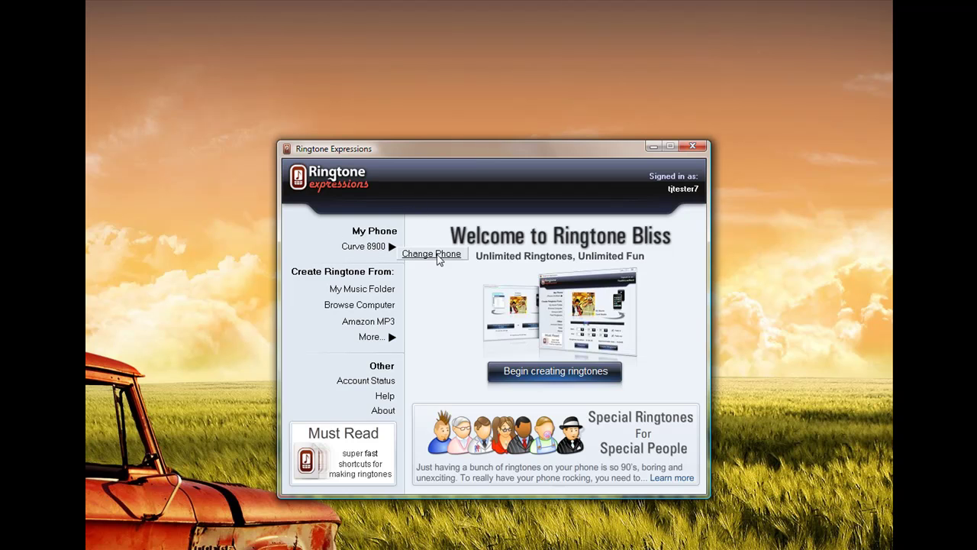
click(437, 256)
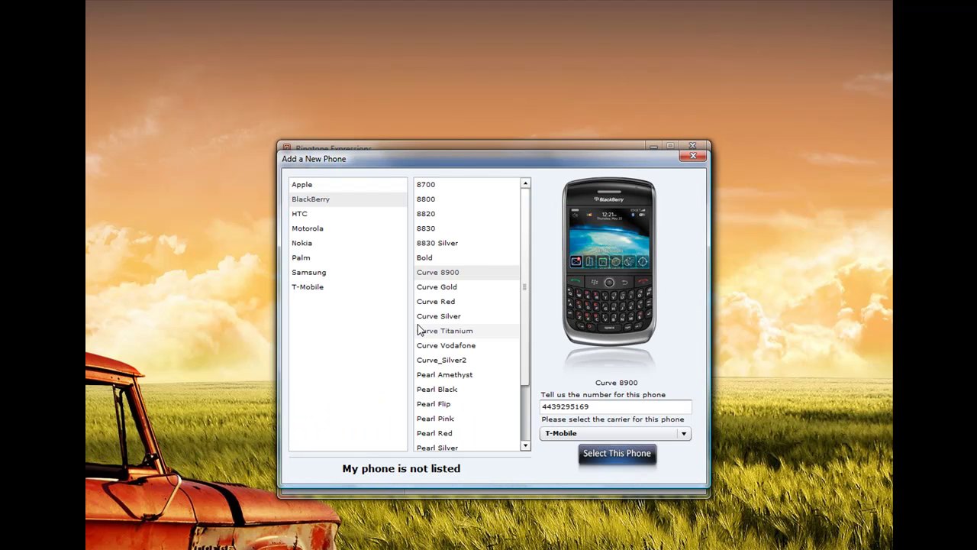
click(306, 257)
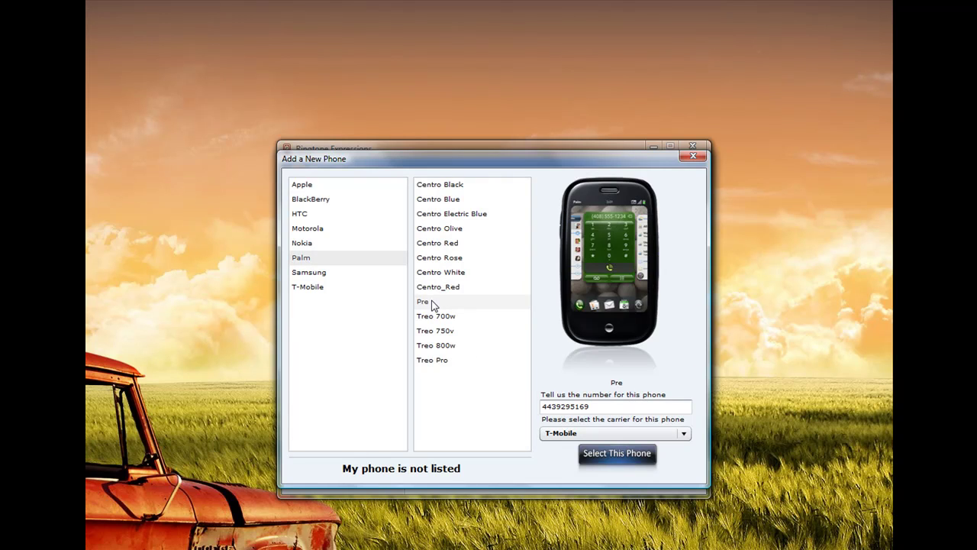
click(633, 453)
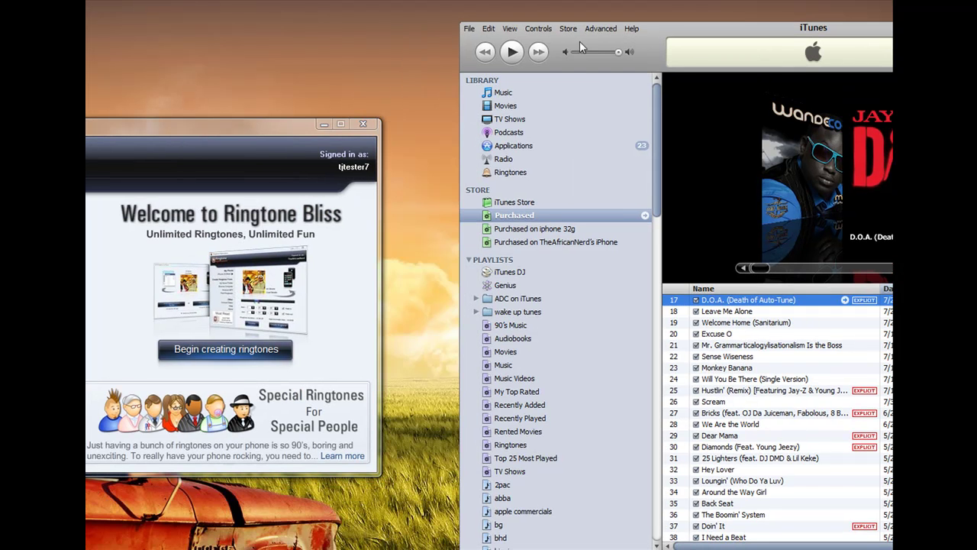
- Arrange the windows, then drag Jay-Z's D.O.A. (Death of Auto-Tune) from iTunes into the ringtone editor
click(280, 128)
drag(281, 129, 470, 129)
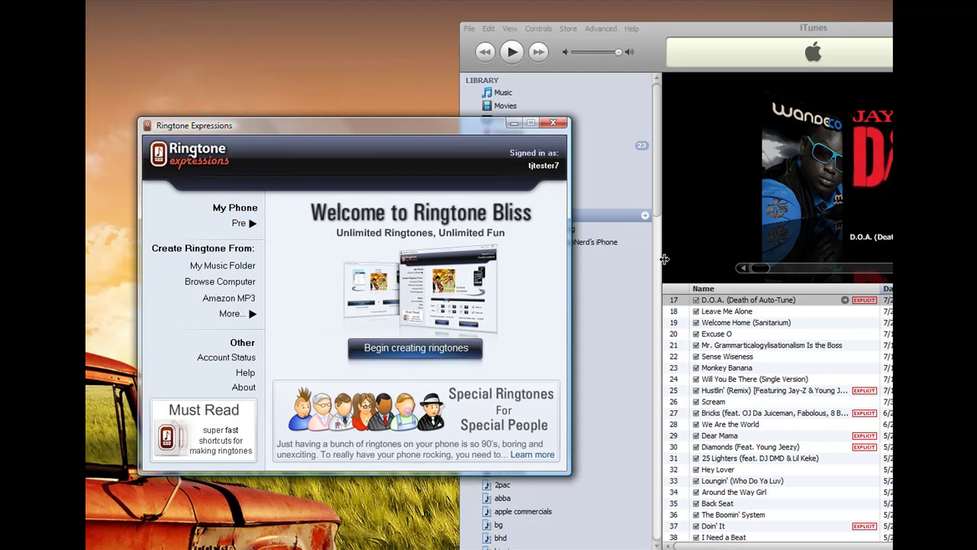
click(667, 302)
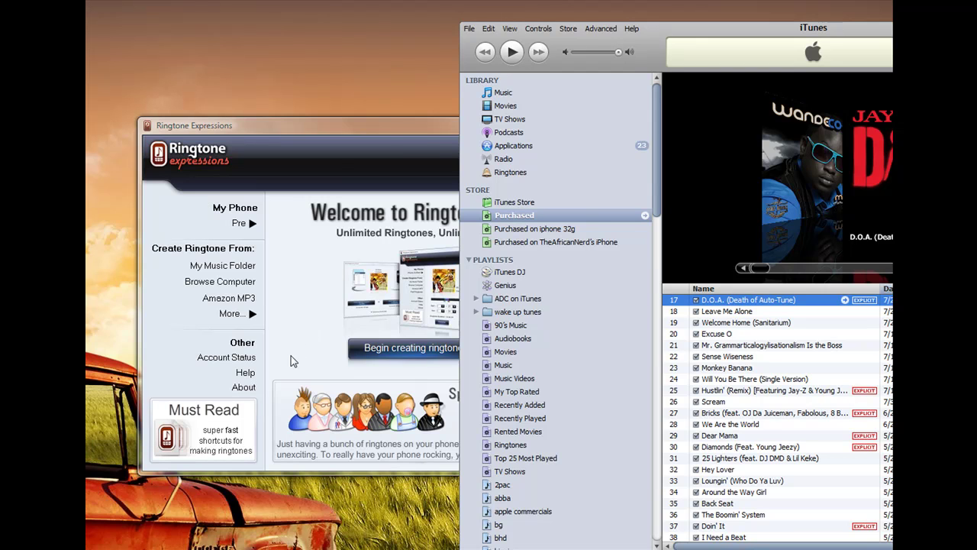
drag(387, 134, 344, 141)
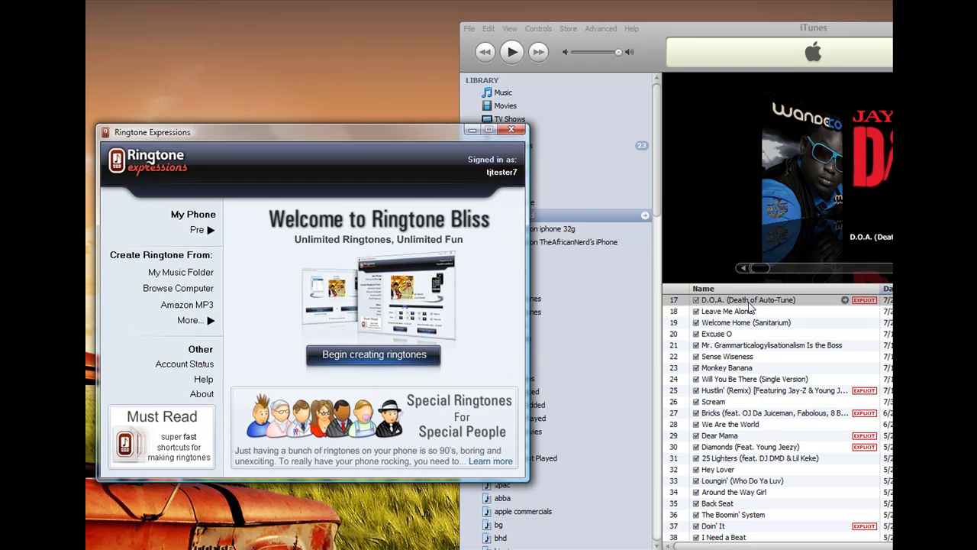
click(751, 303)
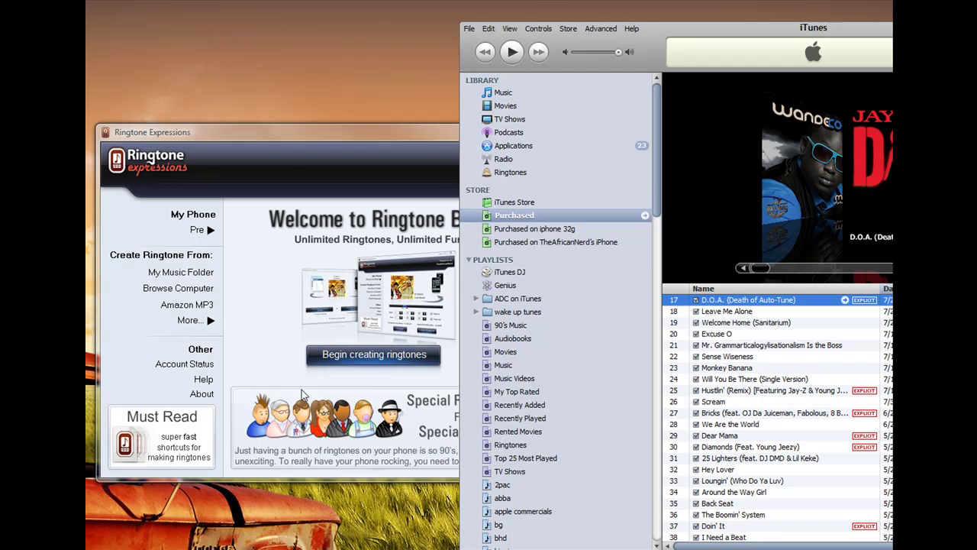
drag(762, 305, 343, 394)
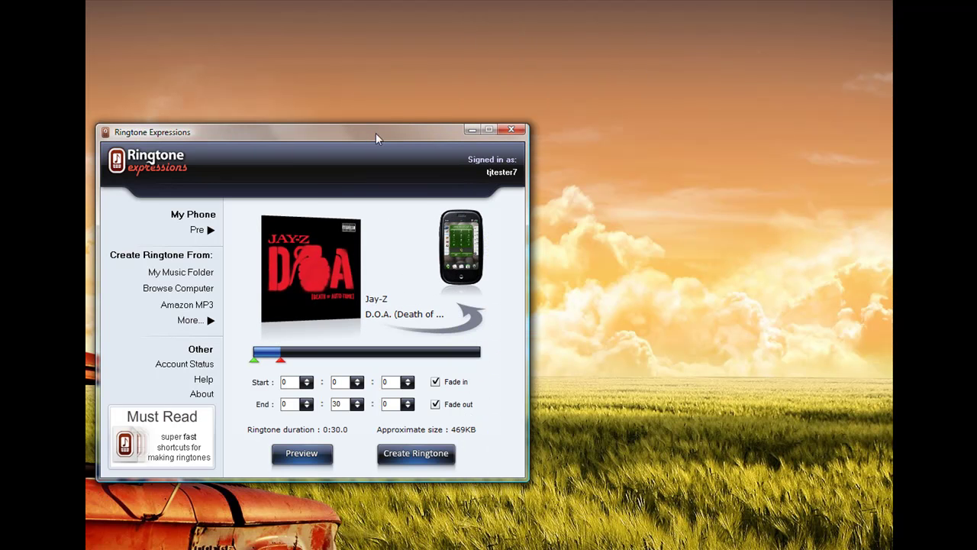
- Slide the D.O.A. clip to 0:46.76–1:16.76 and preview it
drag(371, 135, 504, 130)
drag(399, 350, 457, 352)
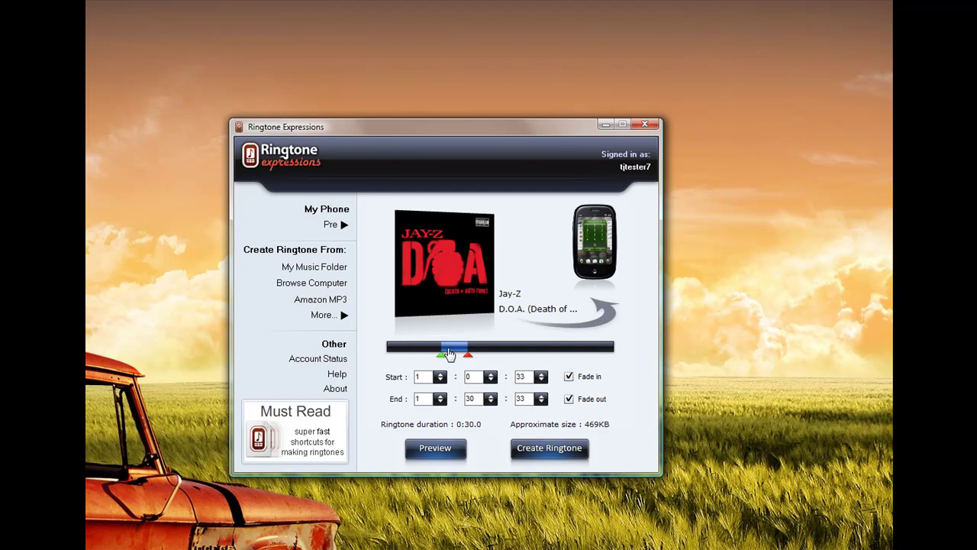
click(435, 451)
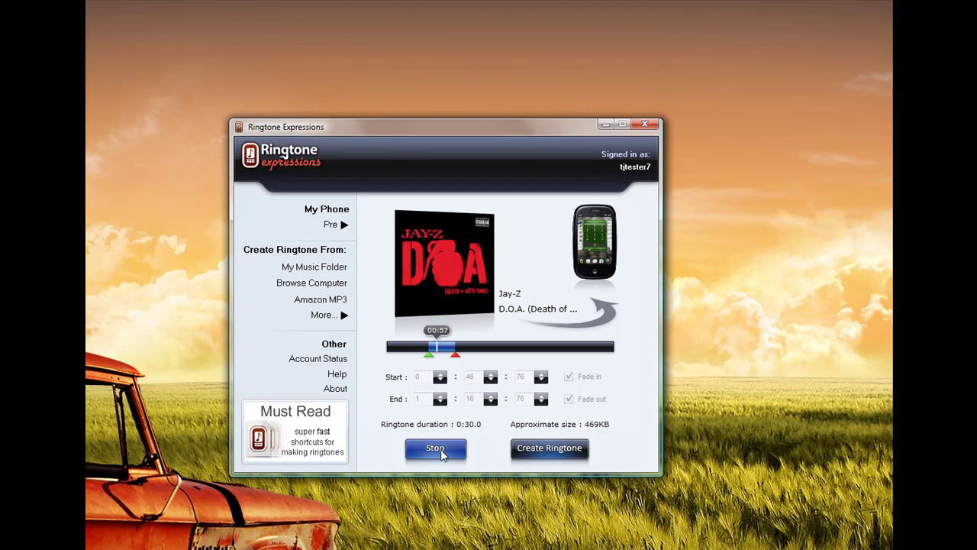
click(441, 452)
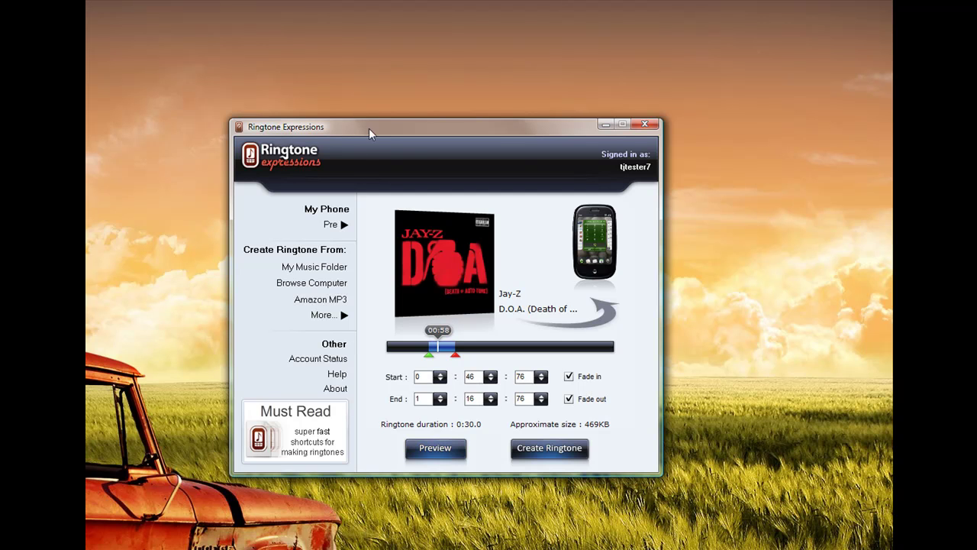
drag(368, 132, 537, 129)
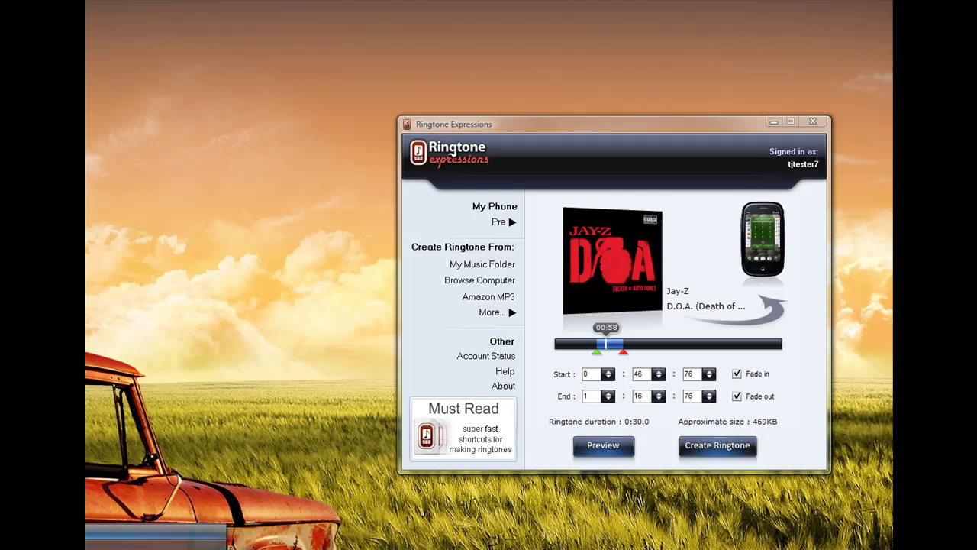
- Load daydreaming.mp3 from the Music folder and set its clip to 0:47.14–1:17.14
key(alt+Tab)
drag(149, 2, 328, 91)
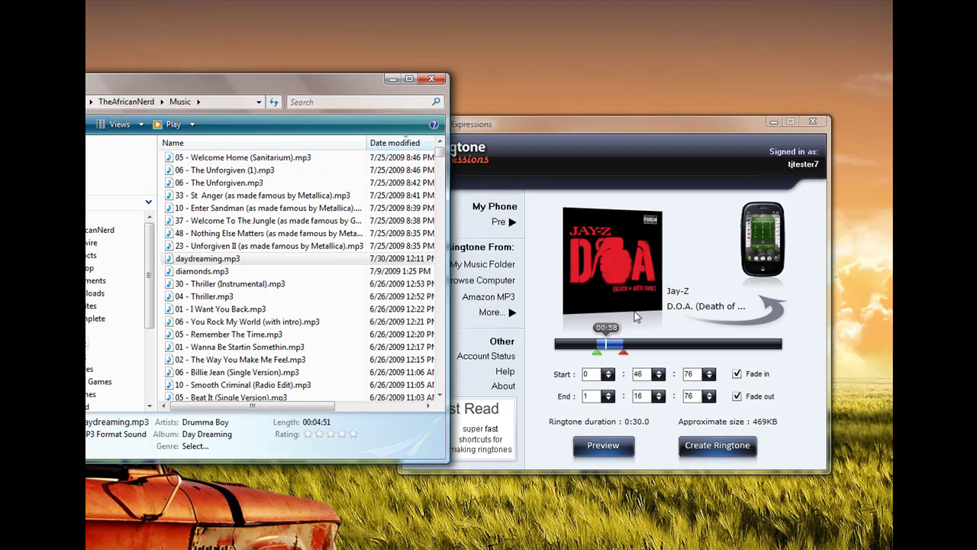
drag(636, 316, 633, 312)
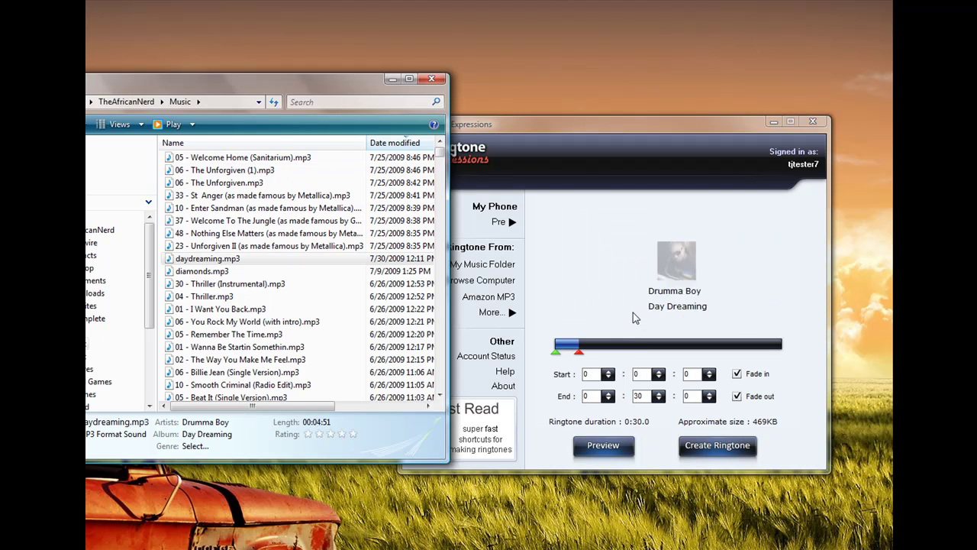
click(387, 79)
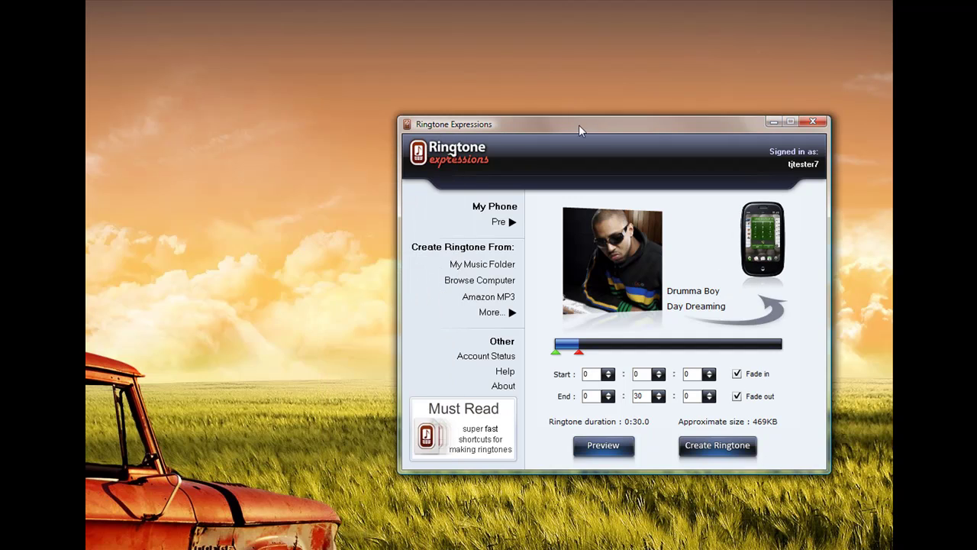
drag(580, 123, 442, 109)
drag(429, 329, 462, 338)
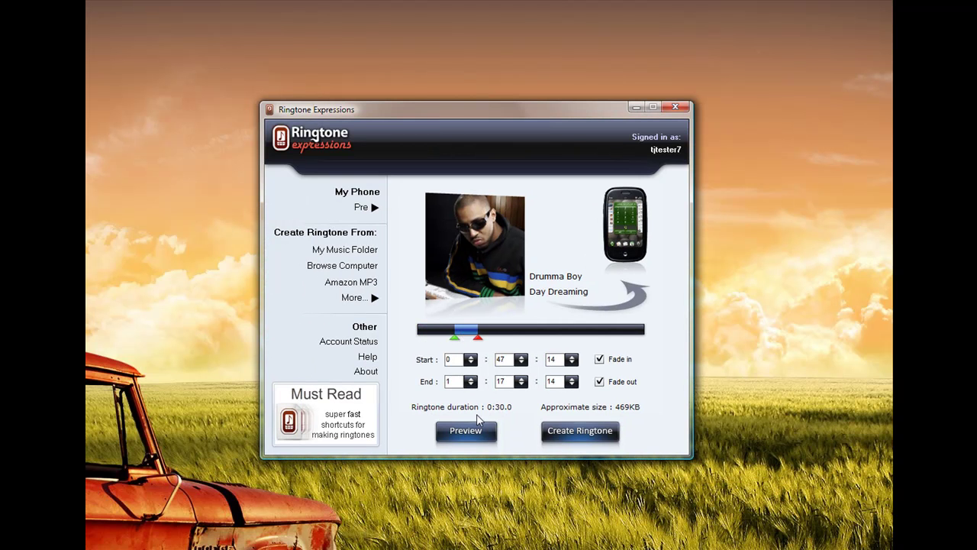
- Preview the Day Dreaming clip, then create the ringtone from it
click(477, 433)
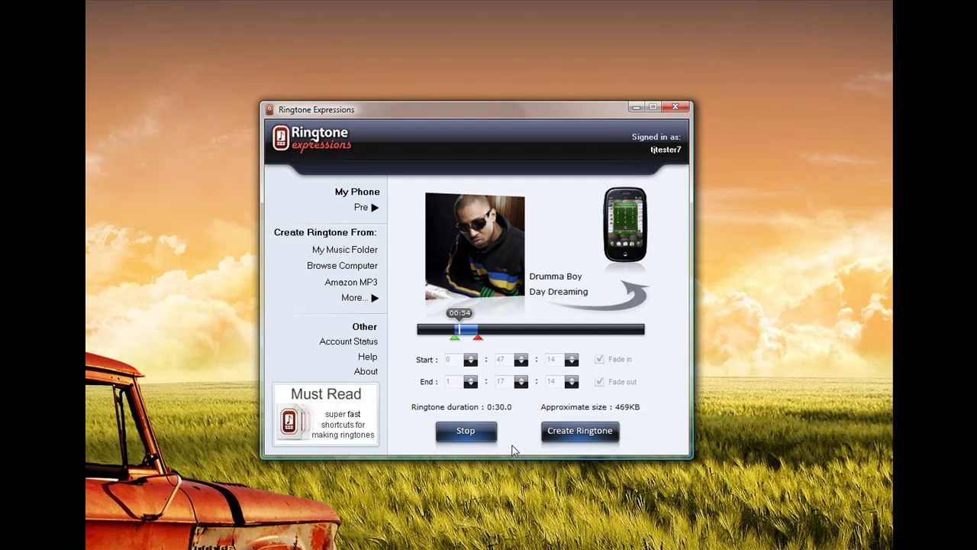
click(487, 437)
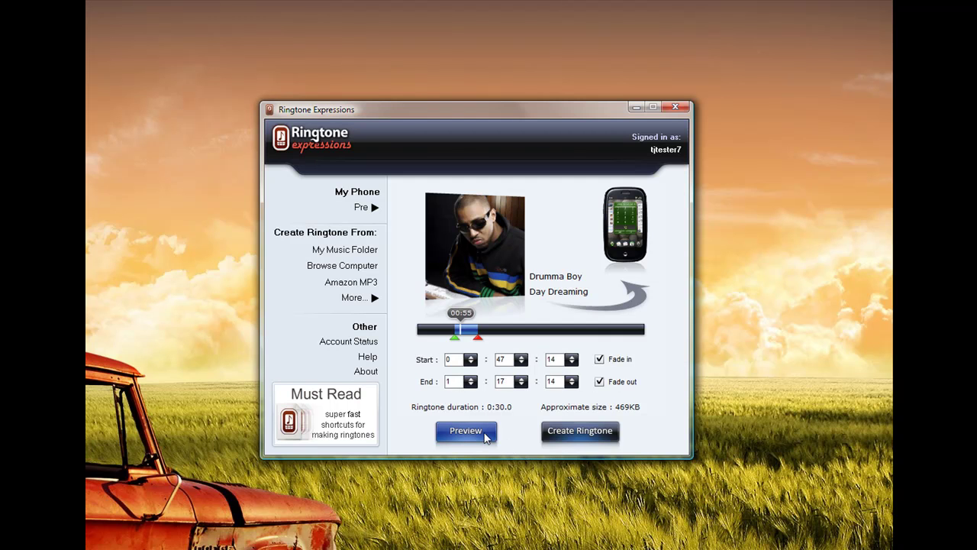
click(561, 439)
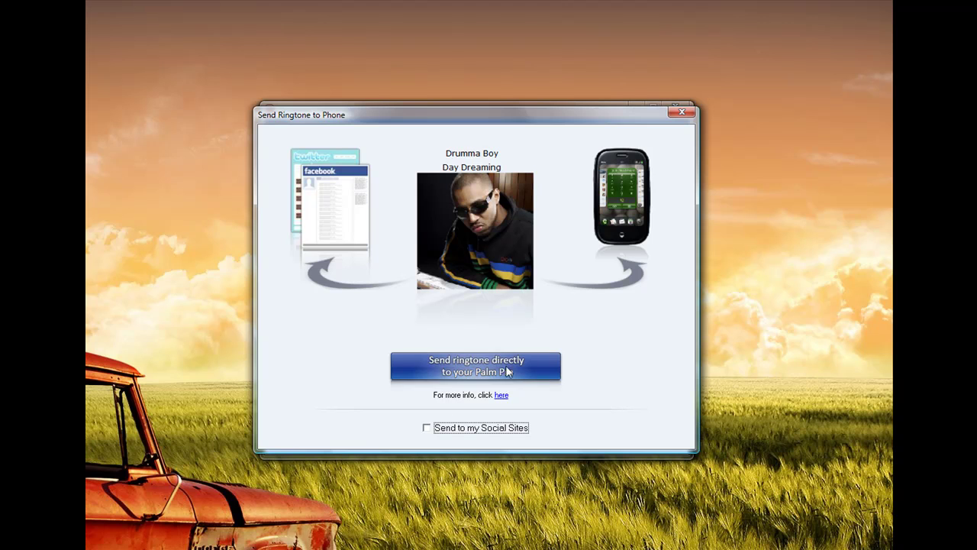
- Choose to send the Day Dreaming ringtone directly to the Palm Pre
click(545, 372)
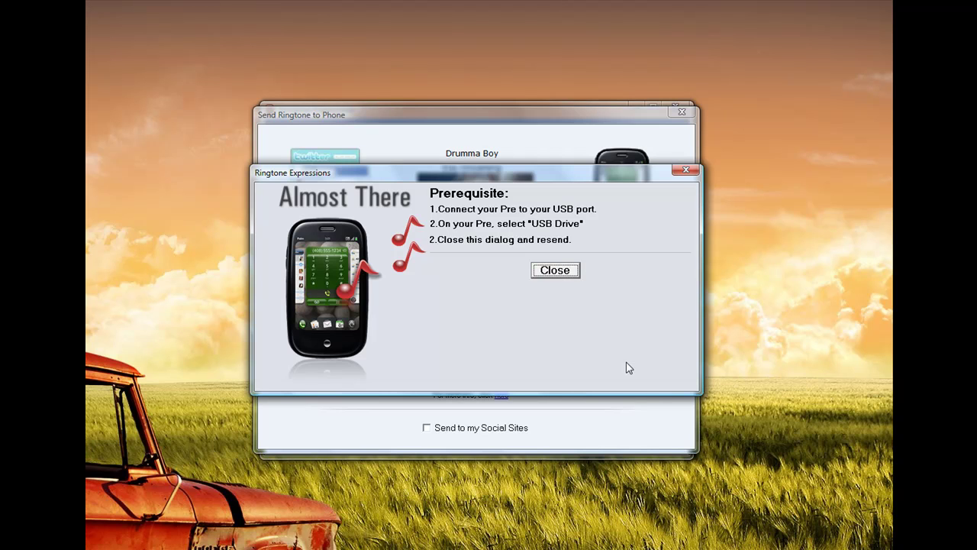
- Dismiss the USB notice, resend to the Palm Pre named Day Dreaming, and decline social sharing
click(566, 272)
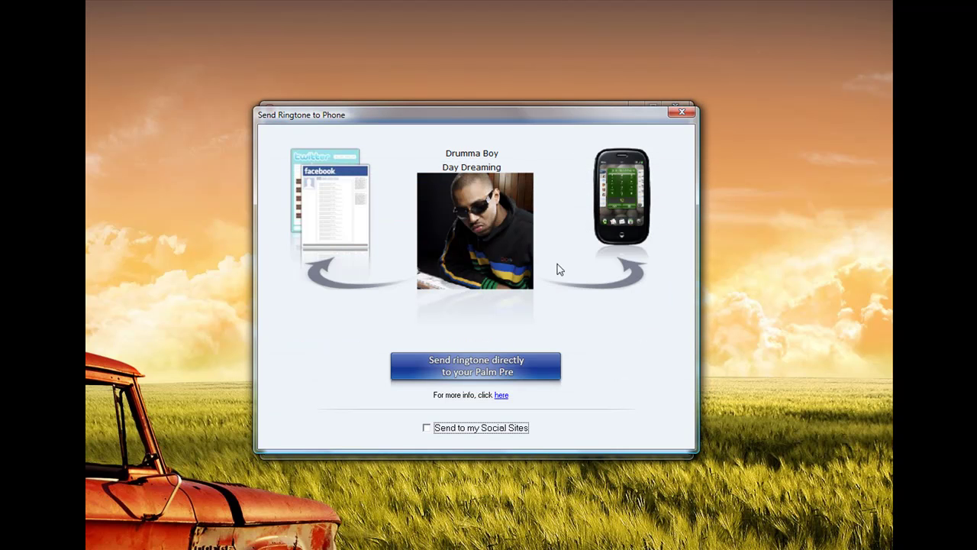
click(542, 368)
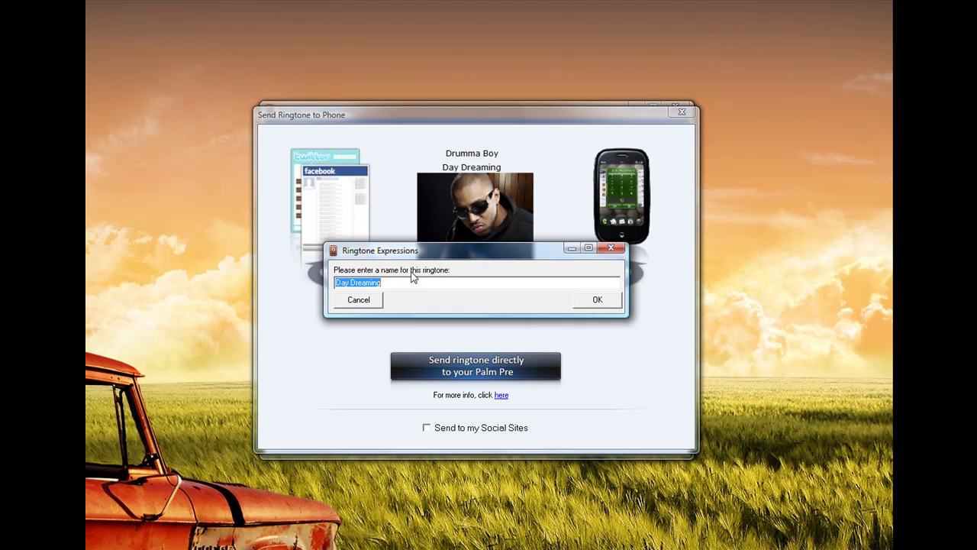
click(386, 281)
drag(385, 282, 259, 268)
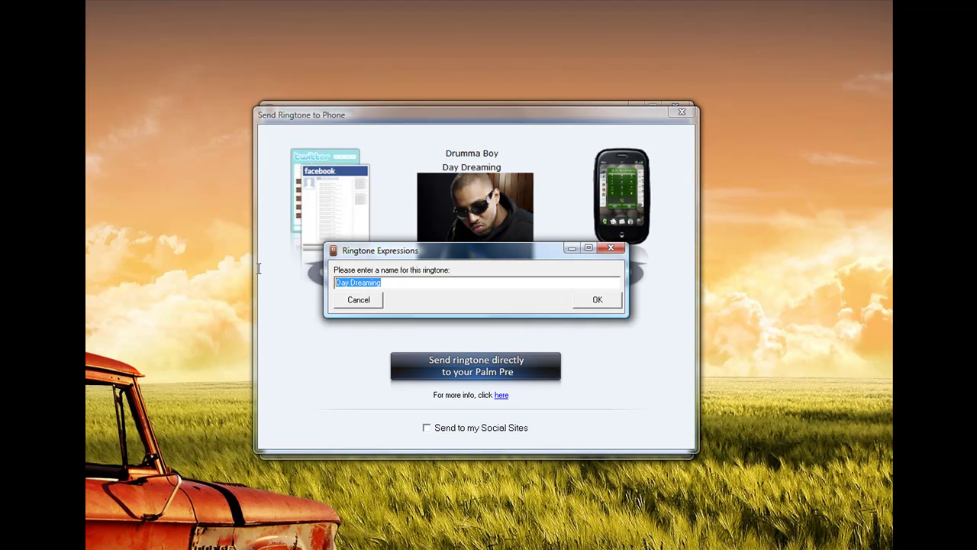
click(414, 286)
click(583, 302)
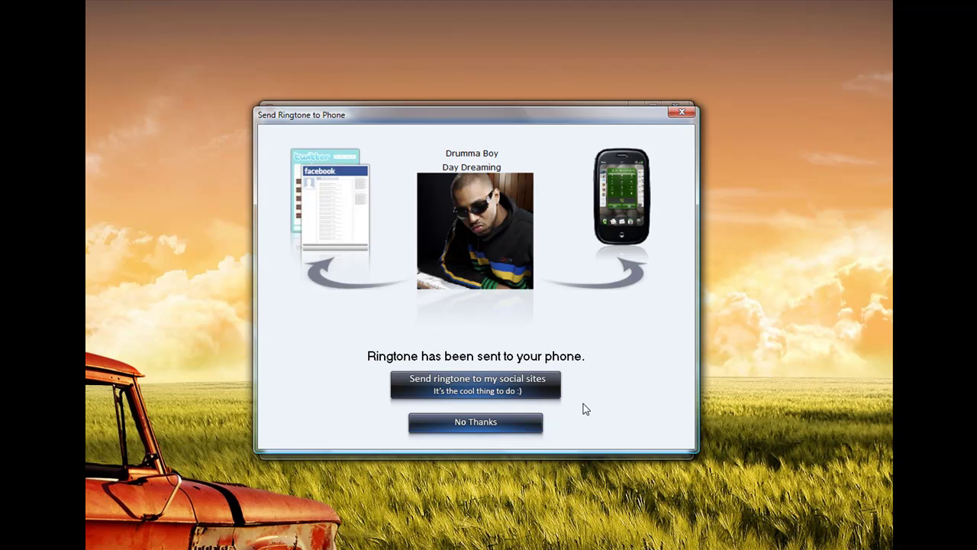
click(534, 424)
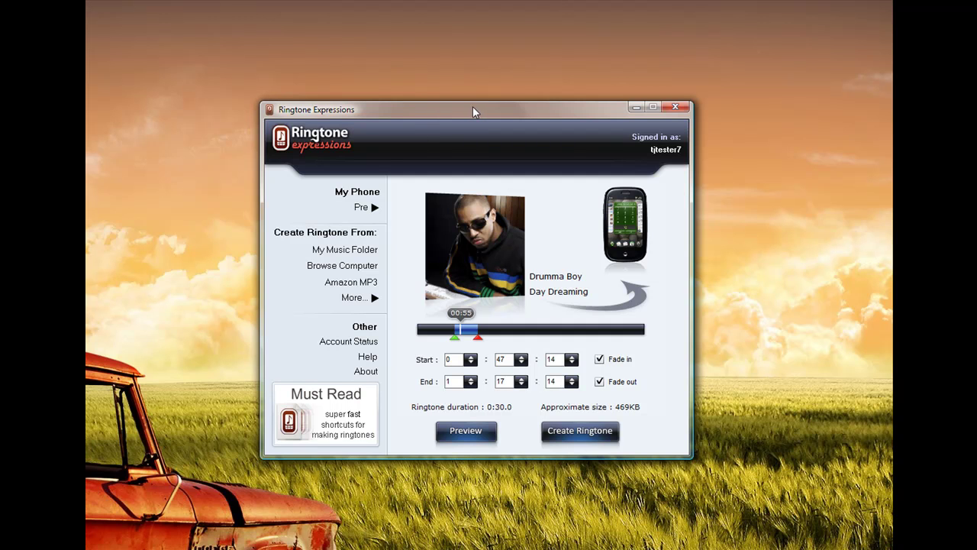
- Select Michael Jackson's Leave Me Alone in iTunes and drag it into Ringtone Expressions
drag(475, 111, 335, 106)
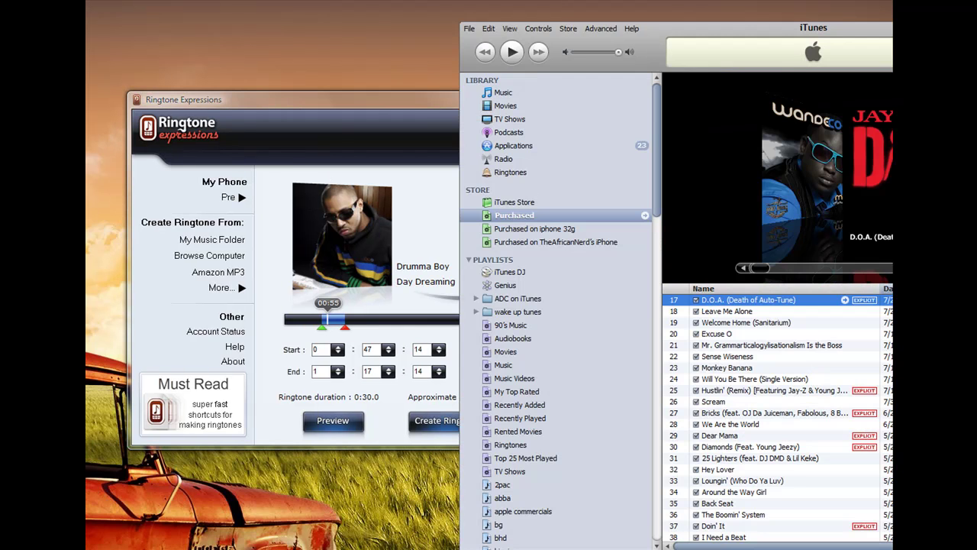
click(414, 102)
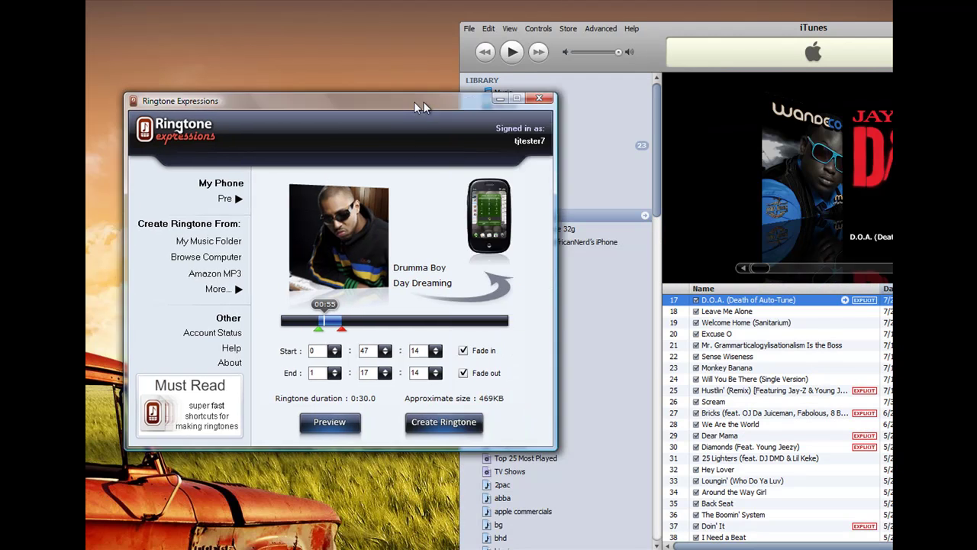
drag(414, 102, 387, 104)
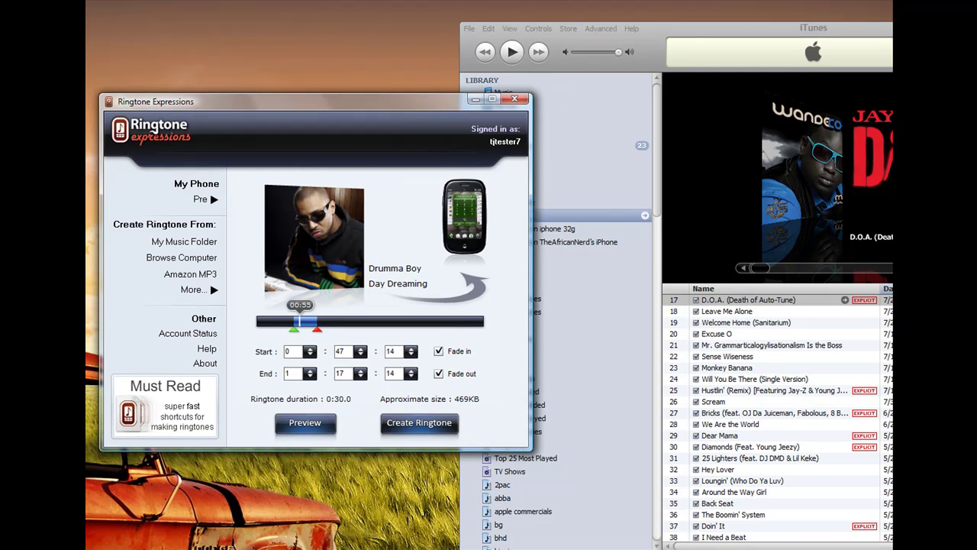
key(alt+Tab)
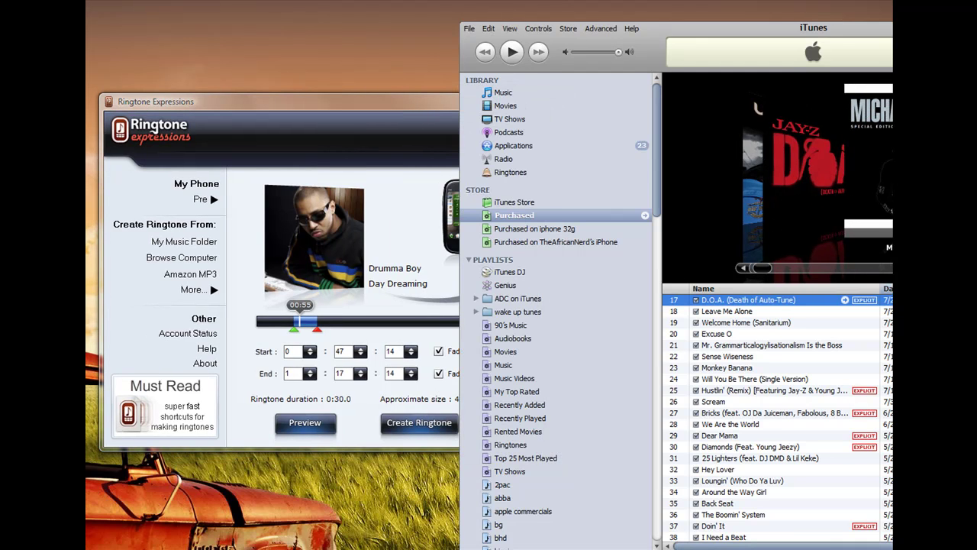
key(Down)
key(Down)
key(Down)
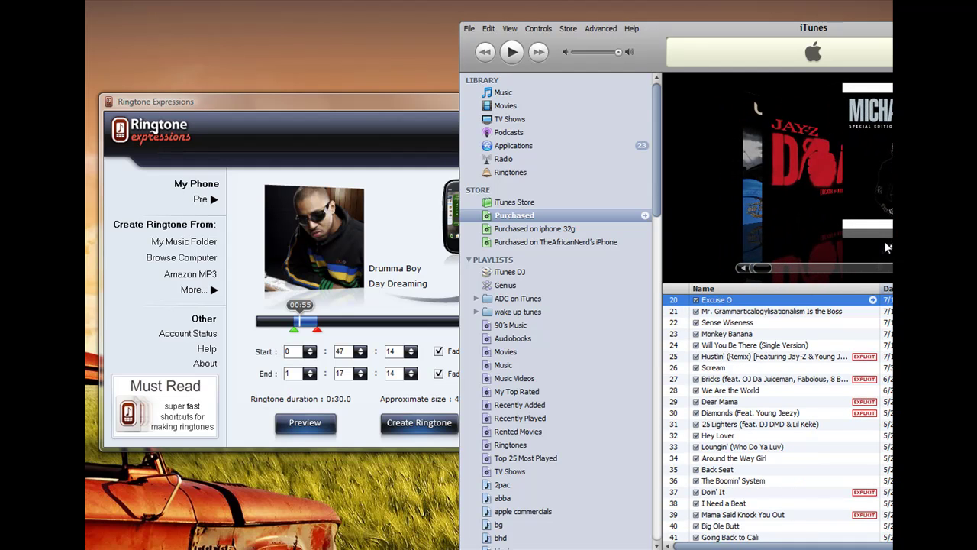
key(Up)
key(Up)
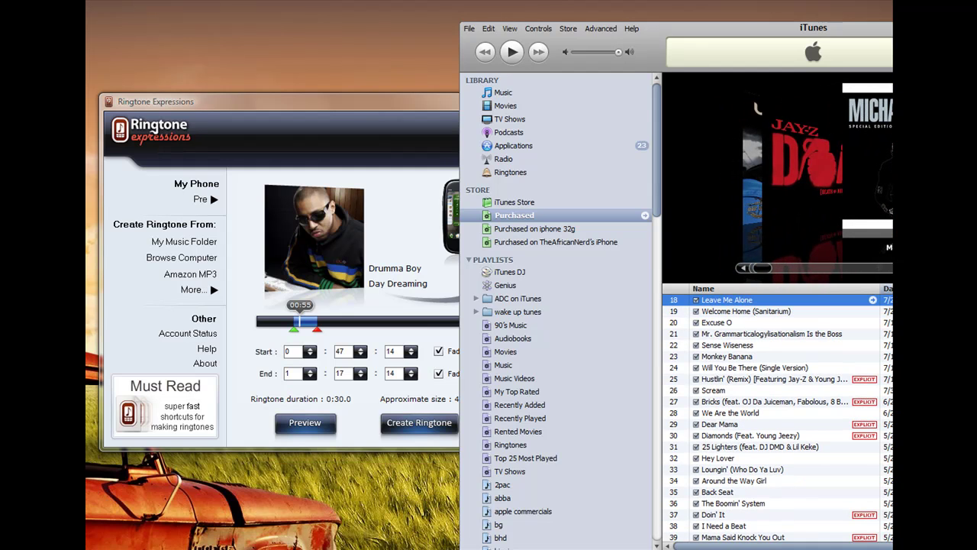
drag(832, 185, 403, 273)
- Set the Leave Me Alone clip to 1:09.4–1:39.4, preview it, create the ringtone, and close the send window
click(276, 329)
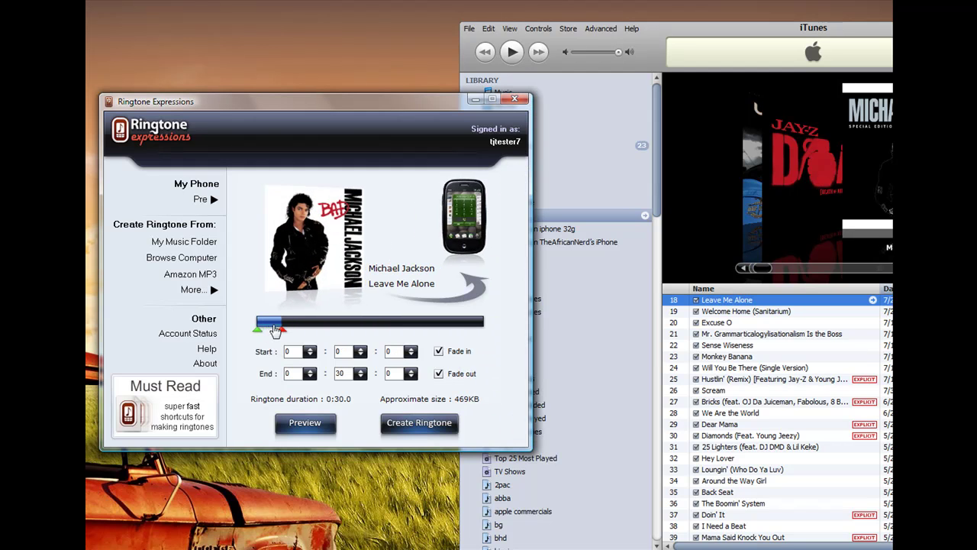
drag(276, 330, 357, 330)
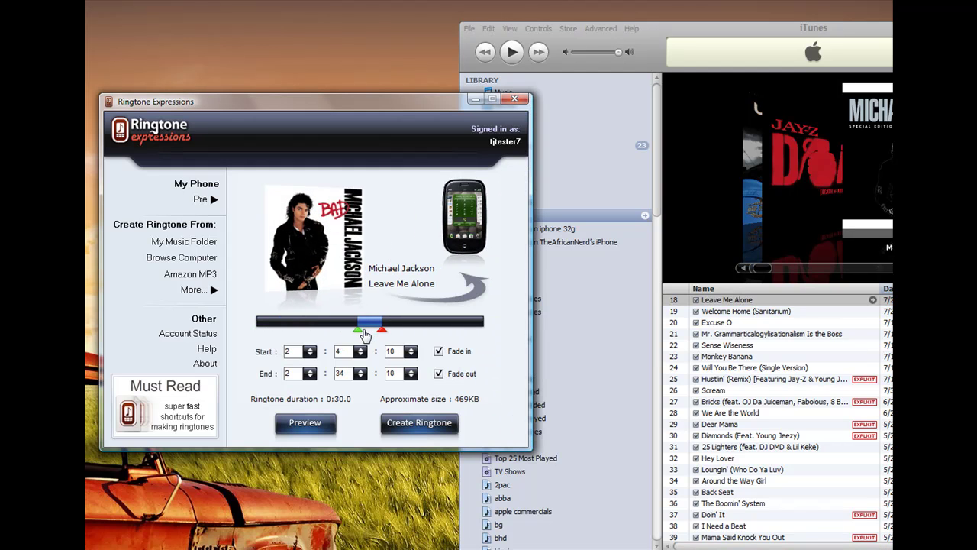
click(313, 422)
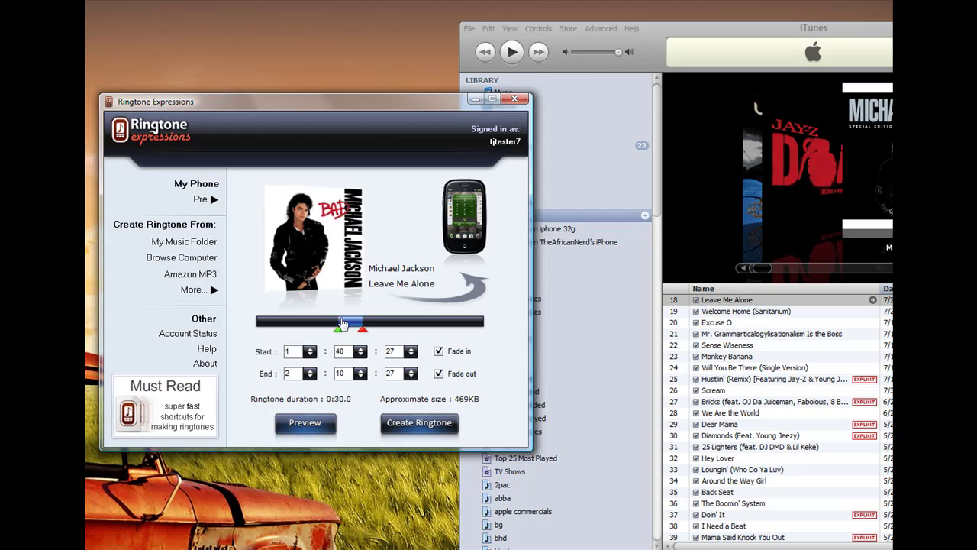
click(313, 423)
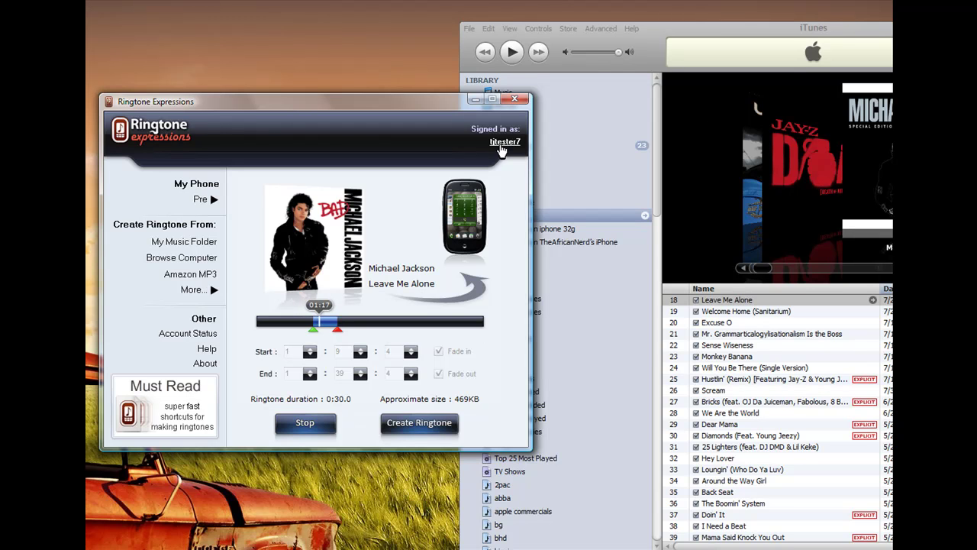
click(329, 424)
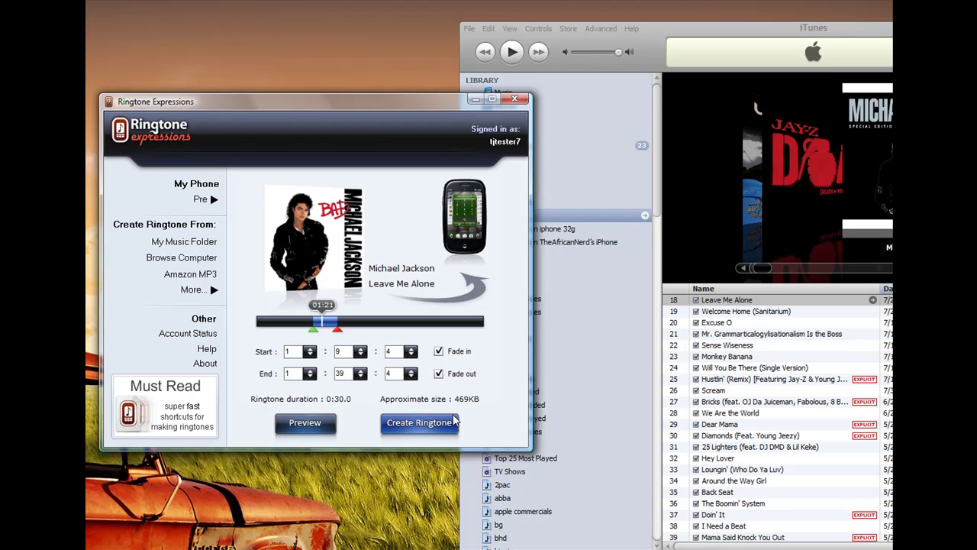
click(454, 422)
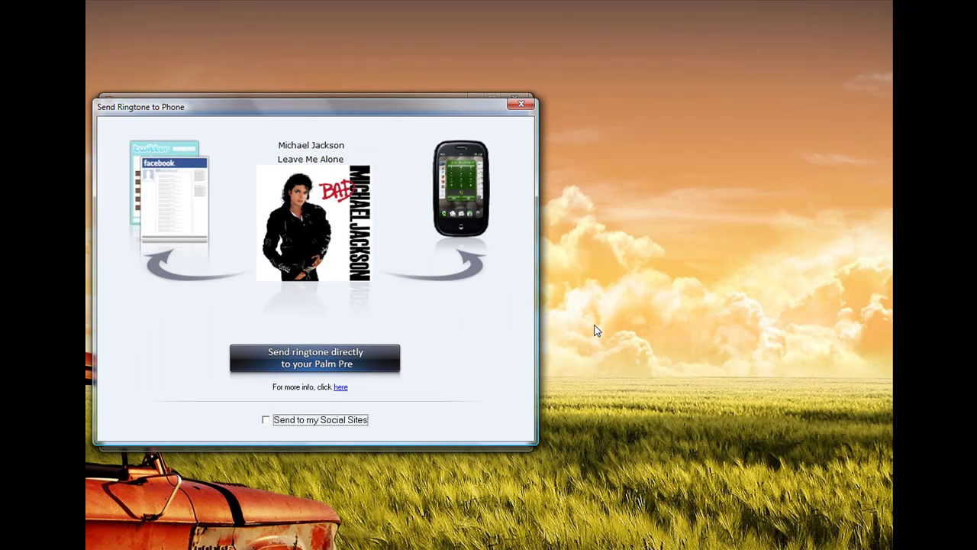
click(521, 105)
- Open the Download page on ringtoneexpressions.com, scroll through it, then minimize Chrome
drag(345, 103, 481, 105)
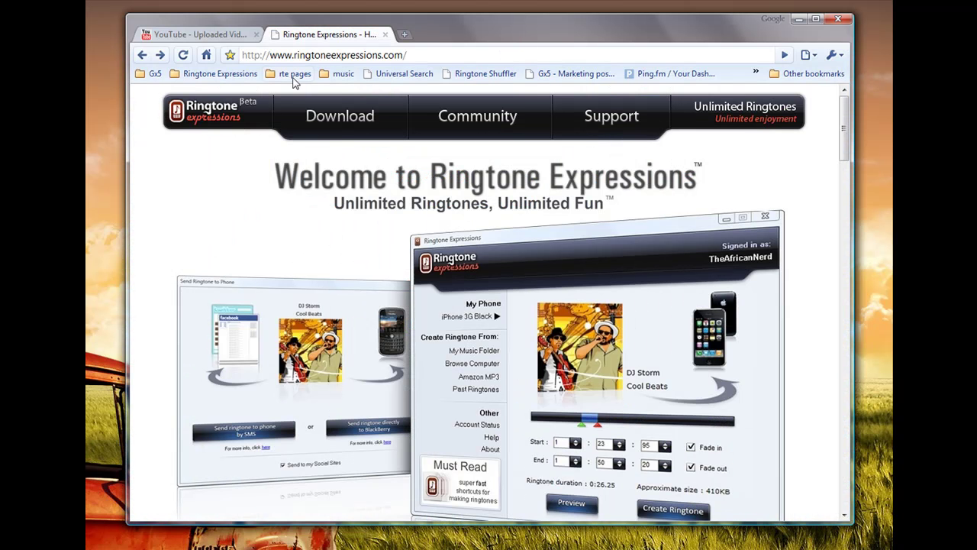
drag(294, 55, 382, 55)
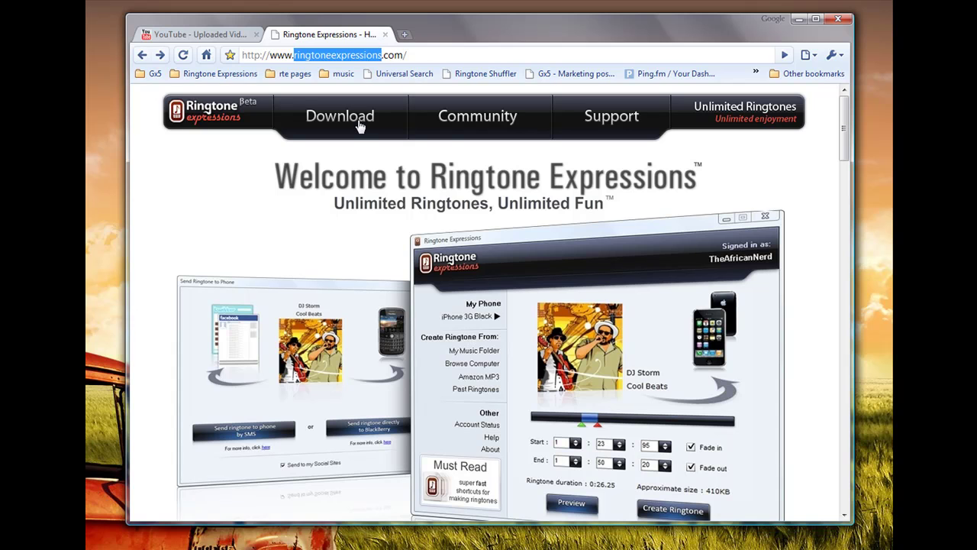
click(360, 125)
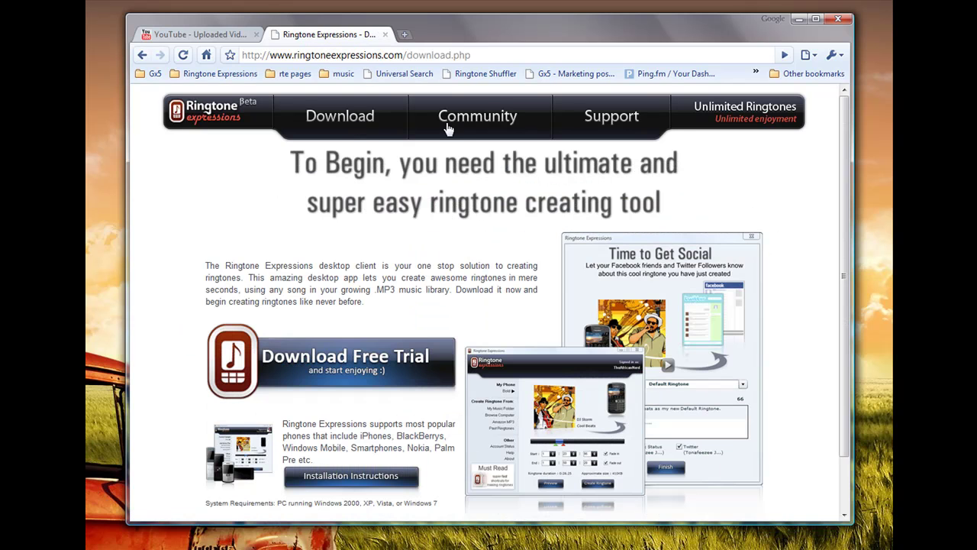
scroll(844, 117, down, 1)
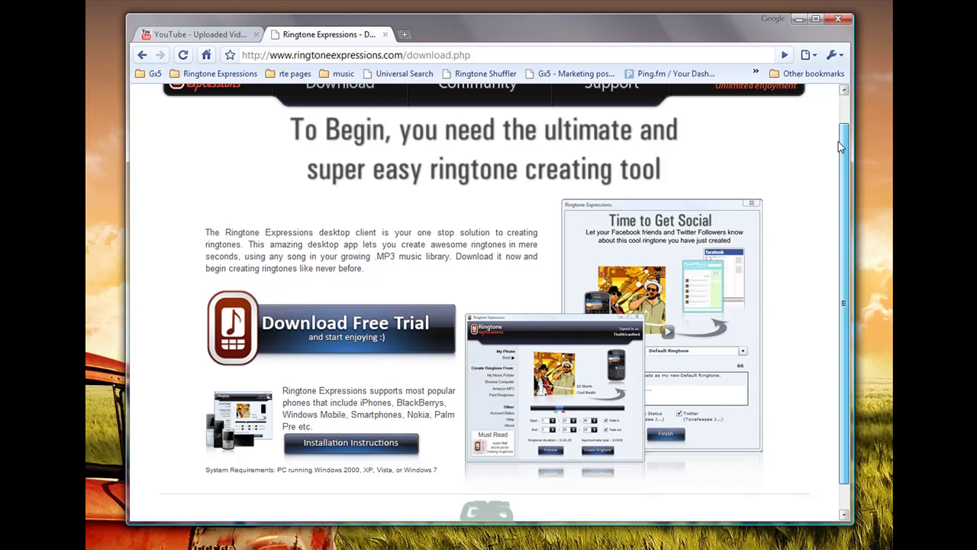
click(798, 20)
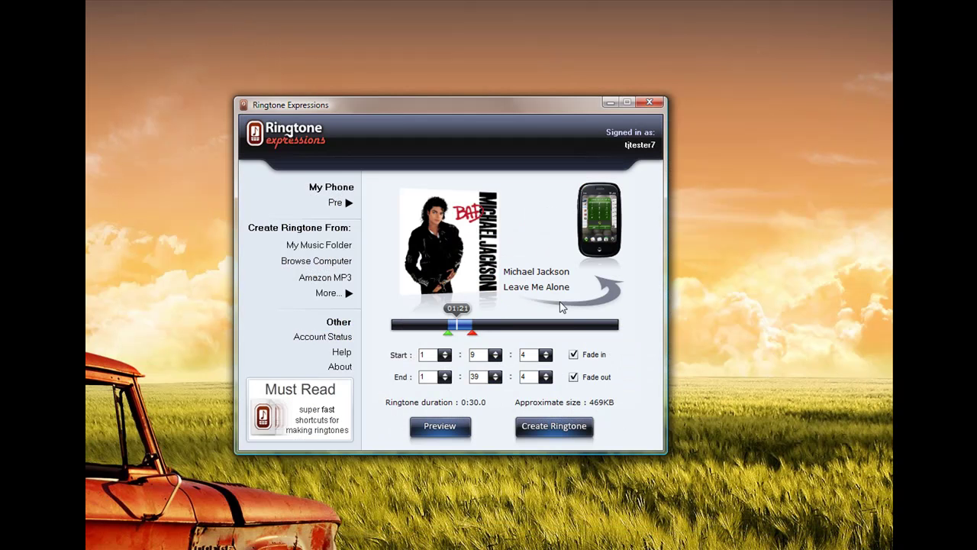